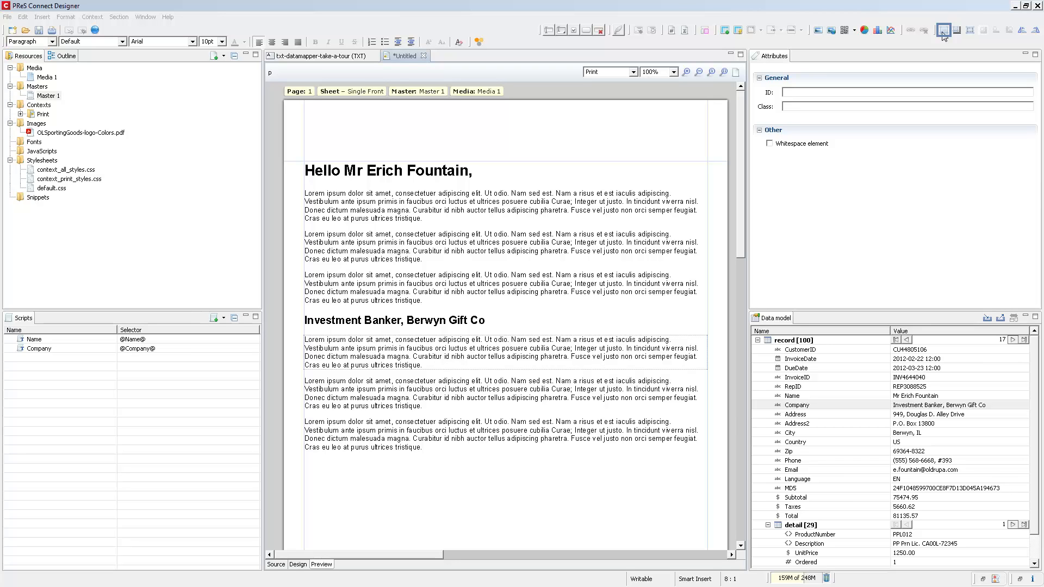
Insert a positioned box in the page header's upper-right area, about 83 mm wide and 18.5 mm high.
click(943, 31)
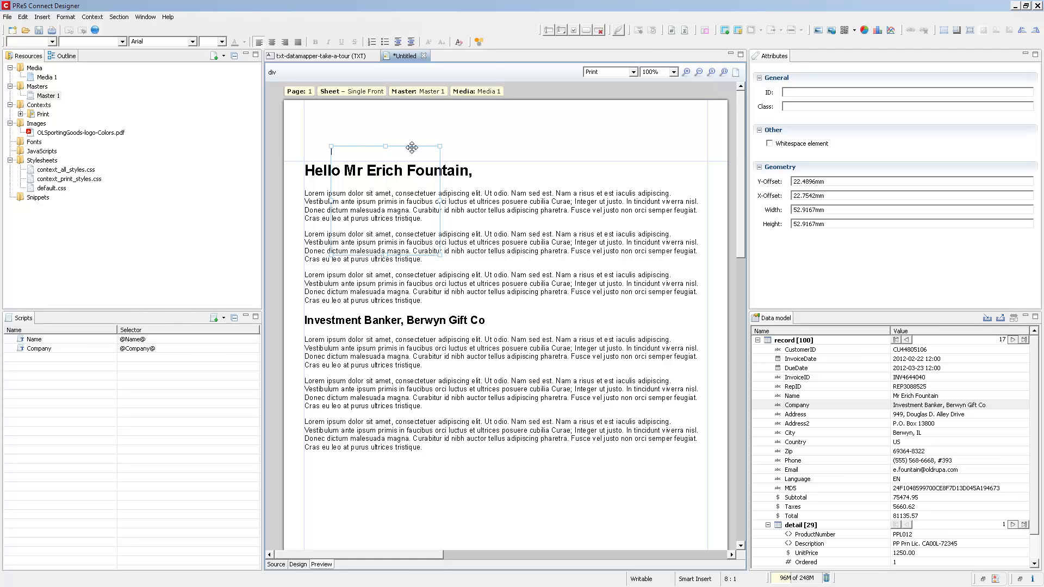
drag(416, 143, 692, 112)
drag(596, 213, 545, 152)
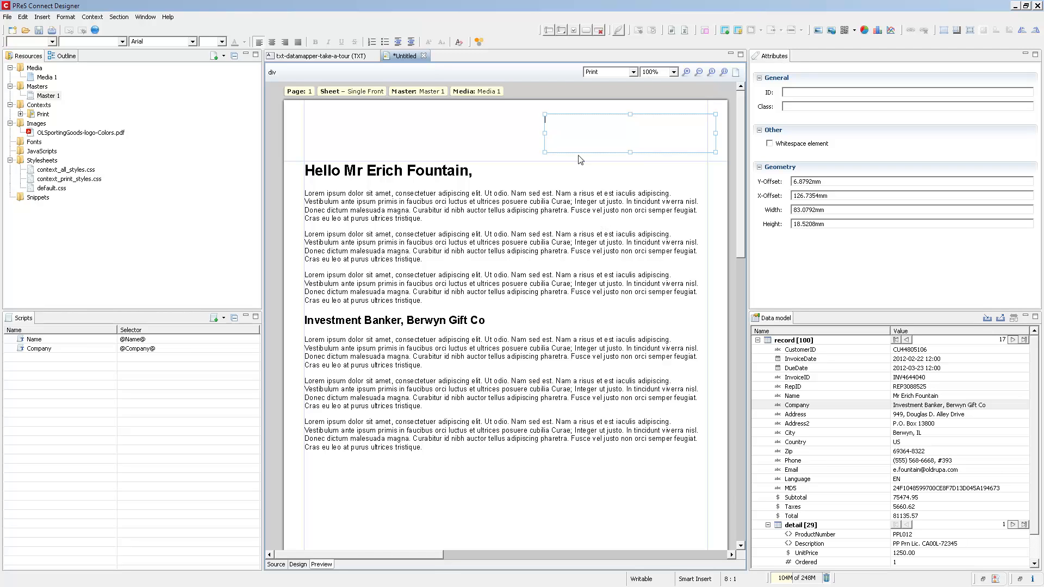
Open the new box's formatting and choose Black as its background color.
right_click(577, 129)
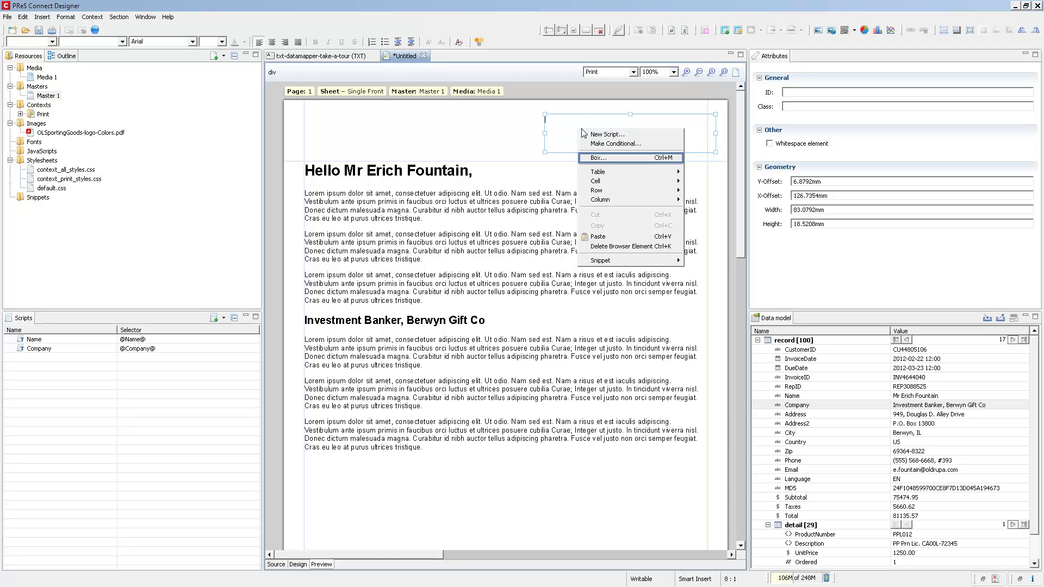
click(595, 159)
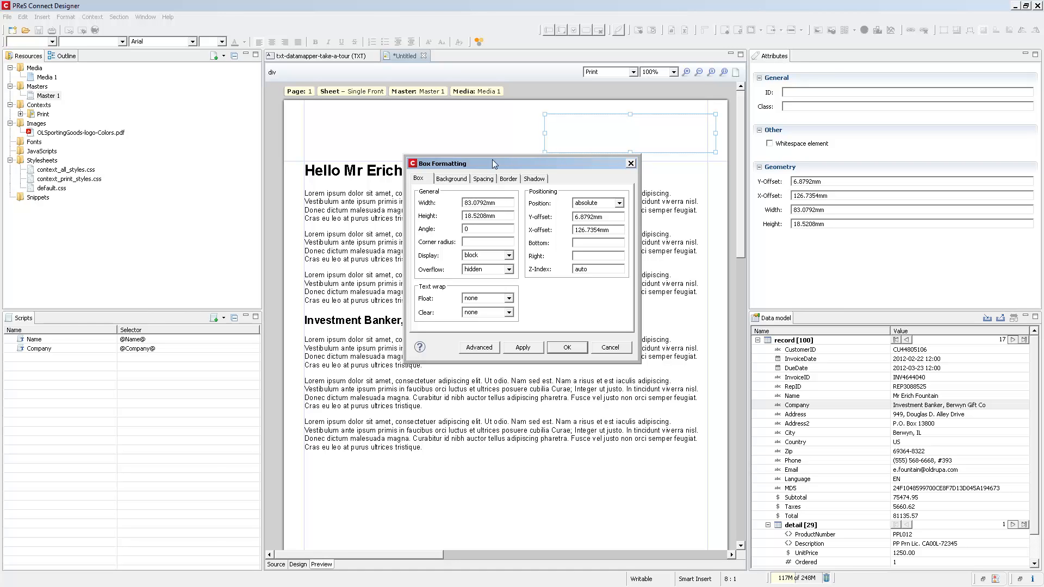
click(453, 179)
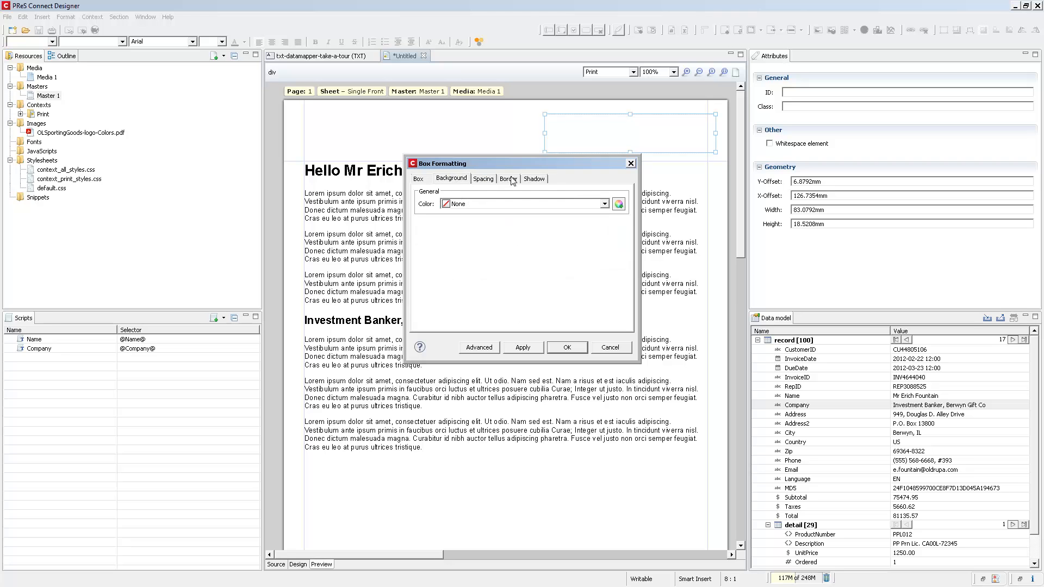
click(604, 205)
scroll(531, 236, down, 2)
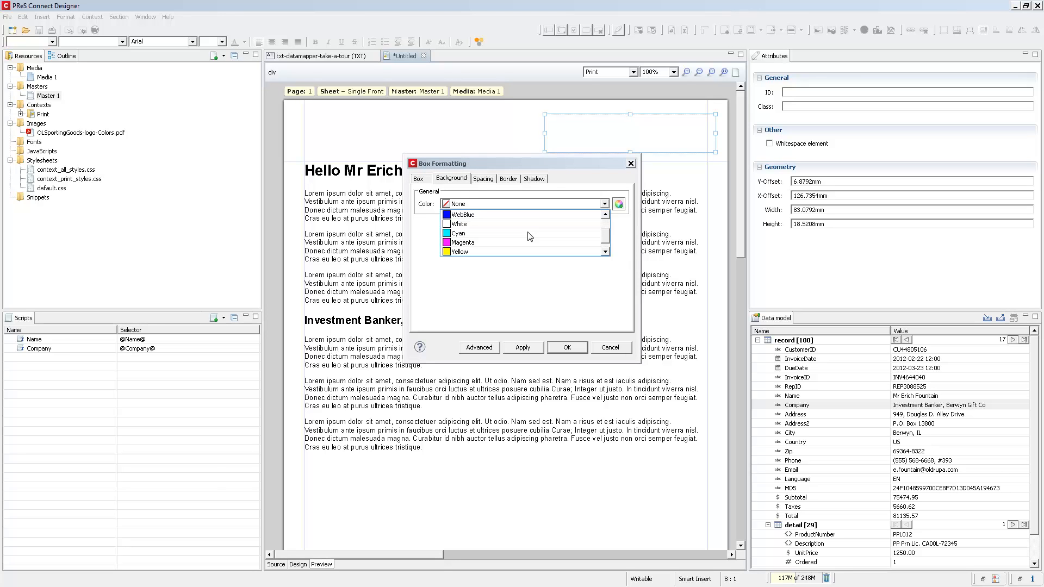
scroll(528, 232, down, 1)
click(458, 252)
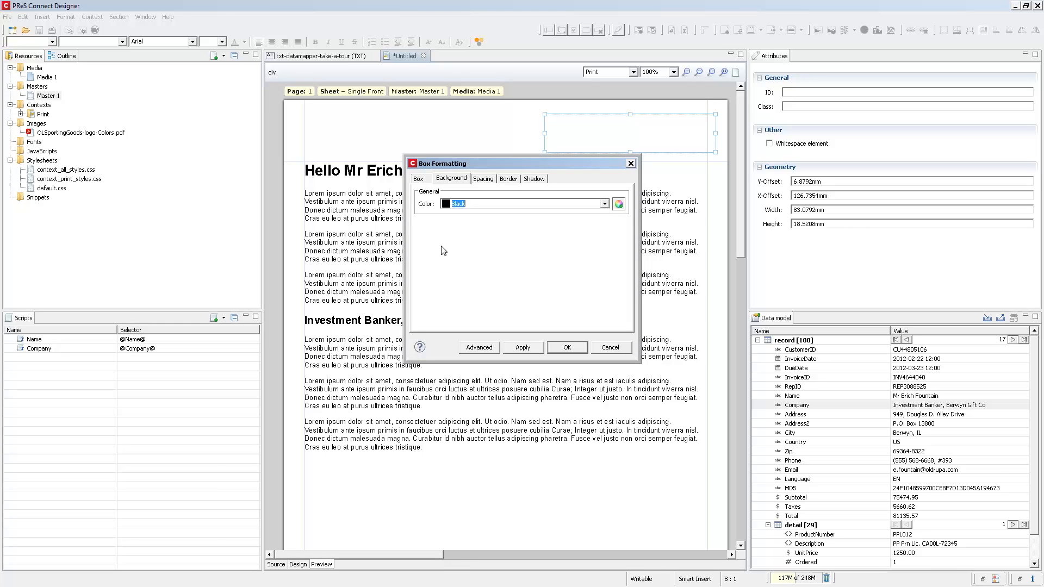
Set a 1pt border width on all sides of the box and apply the formatting.
click(418, 179)
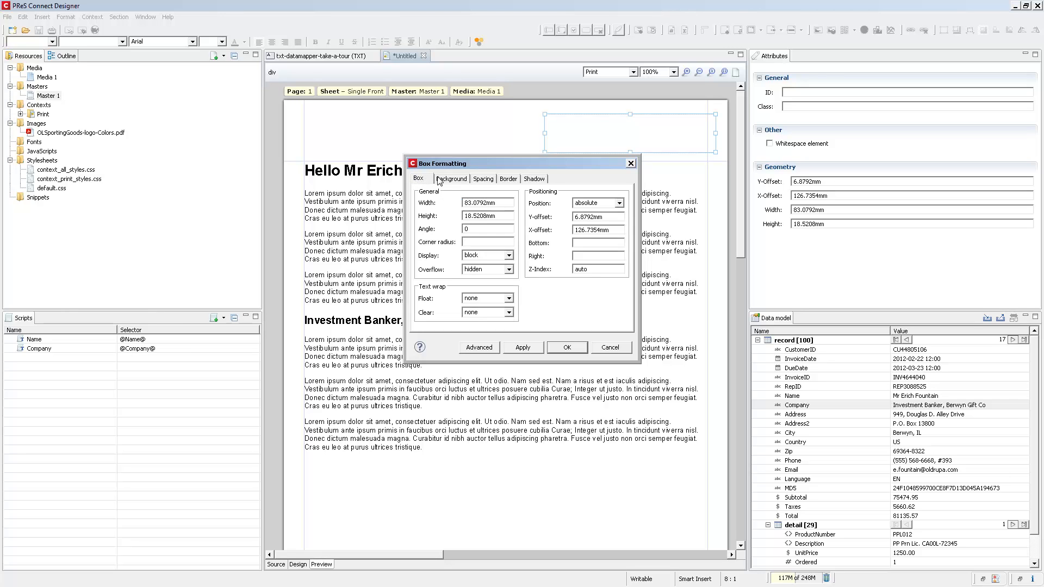
click(477, 180)
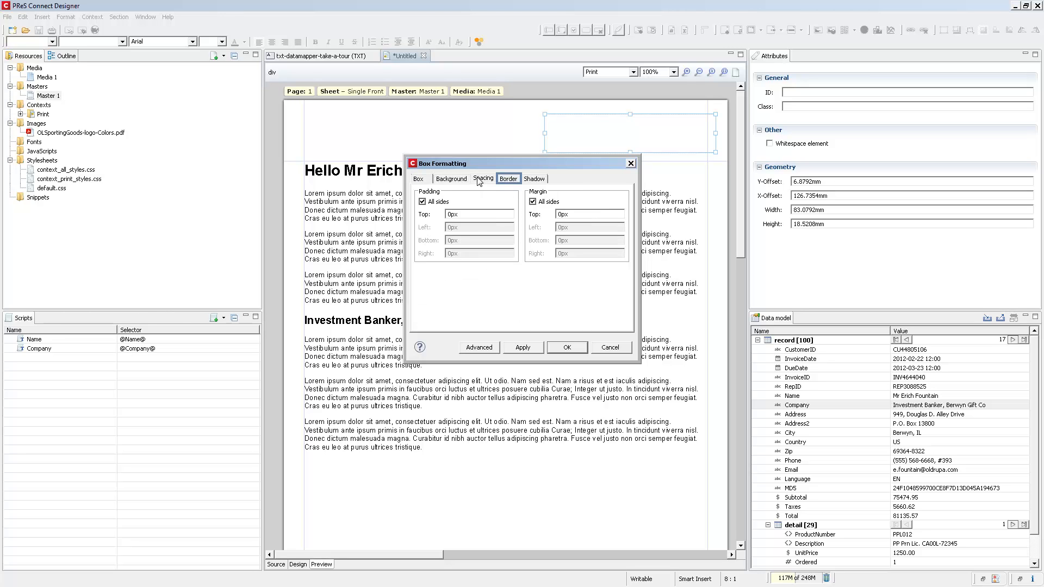
click(507, 180)
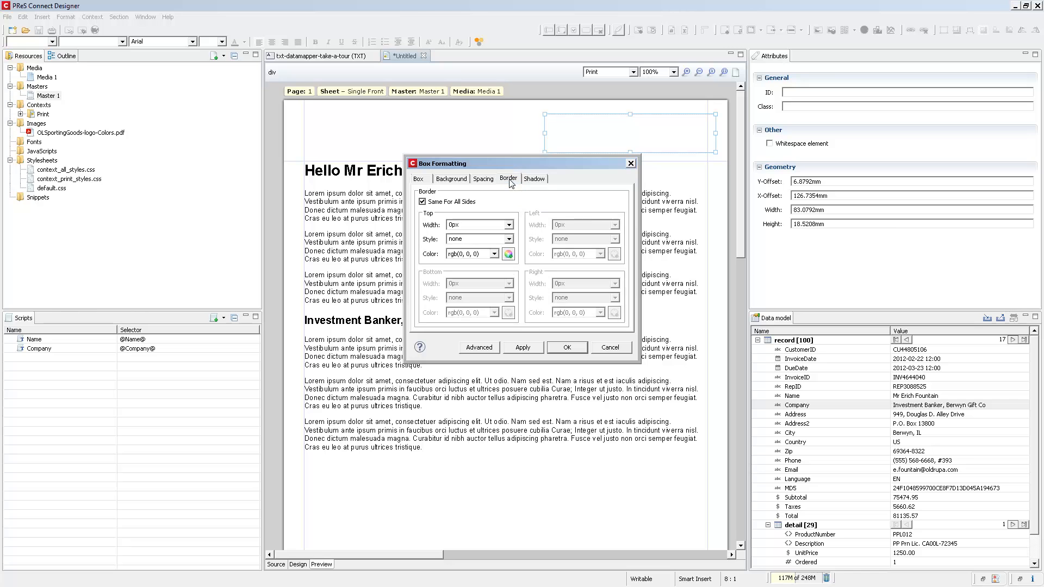
click(509, 225)
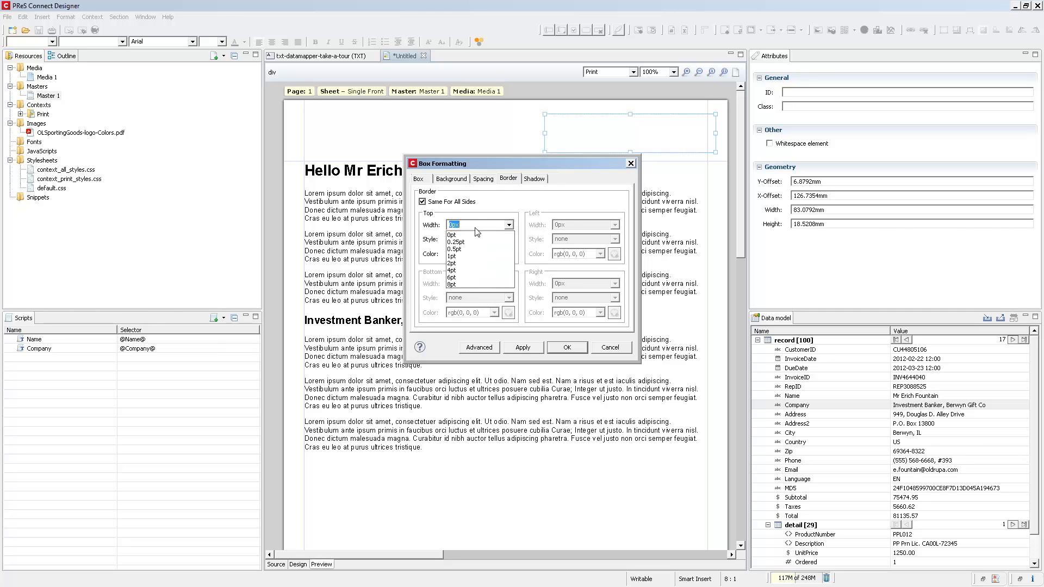
click(453, 256)
click(566, 349)
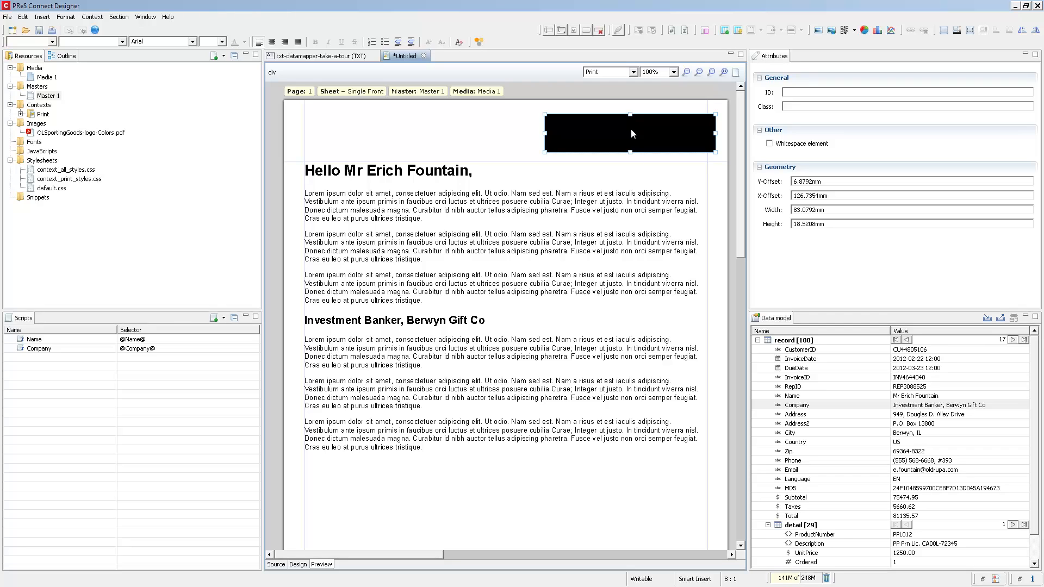
Enter the filler text "sdfasdfasdfas" in the black box and color it white.
double_click(593, 119)
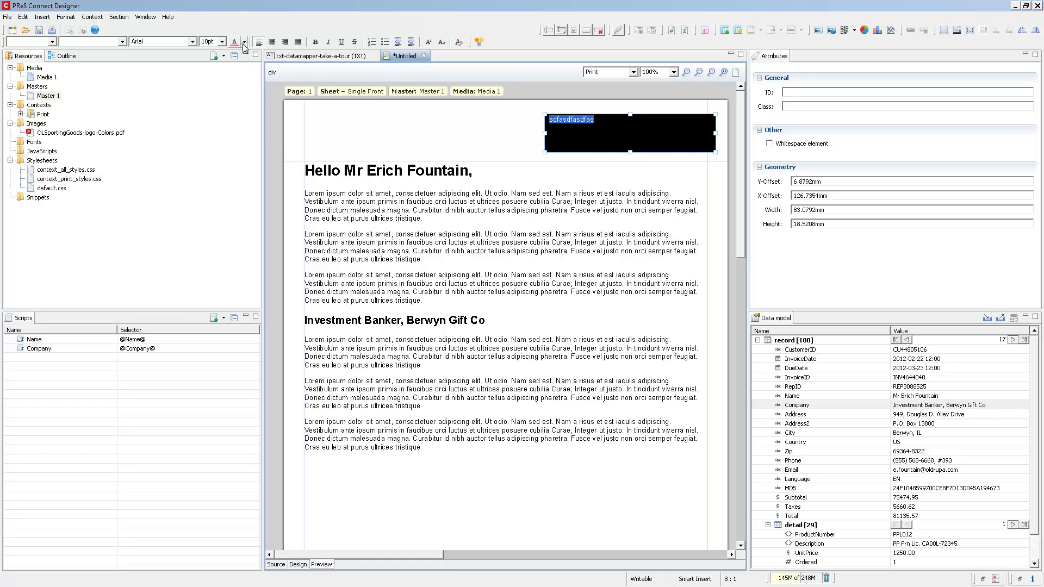
click(244, 42)
click(251, 132)
click(616, 133)
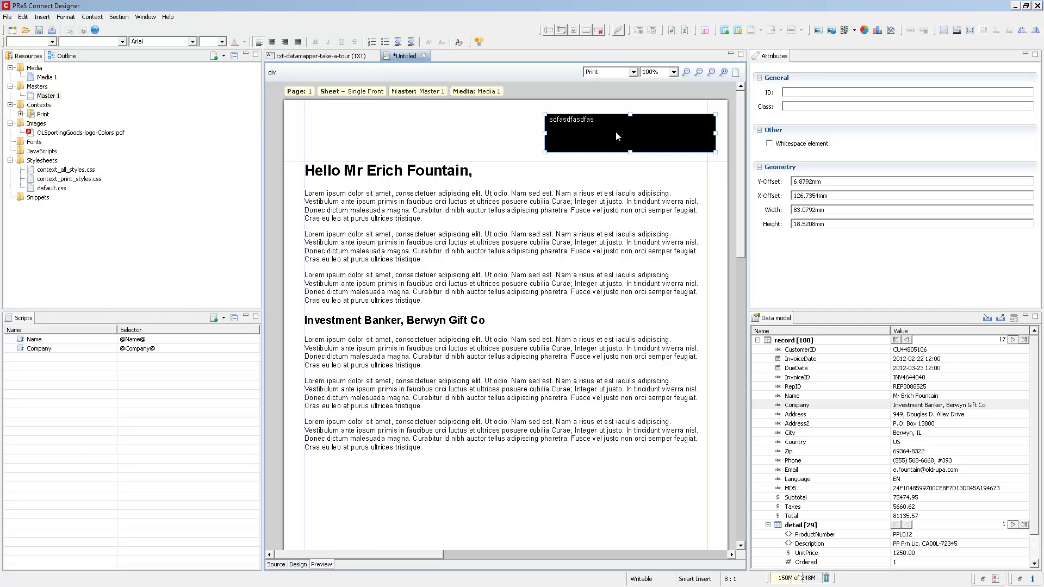
Insert a positioned box about 110.6 × 23.3 mm in the header's upper-left area and place OLSportingGoods-logo-Colors.pdf in it.
click(943, 33)
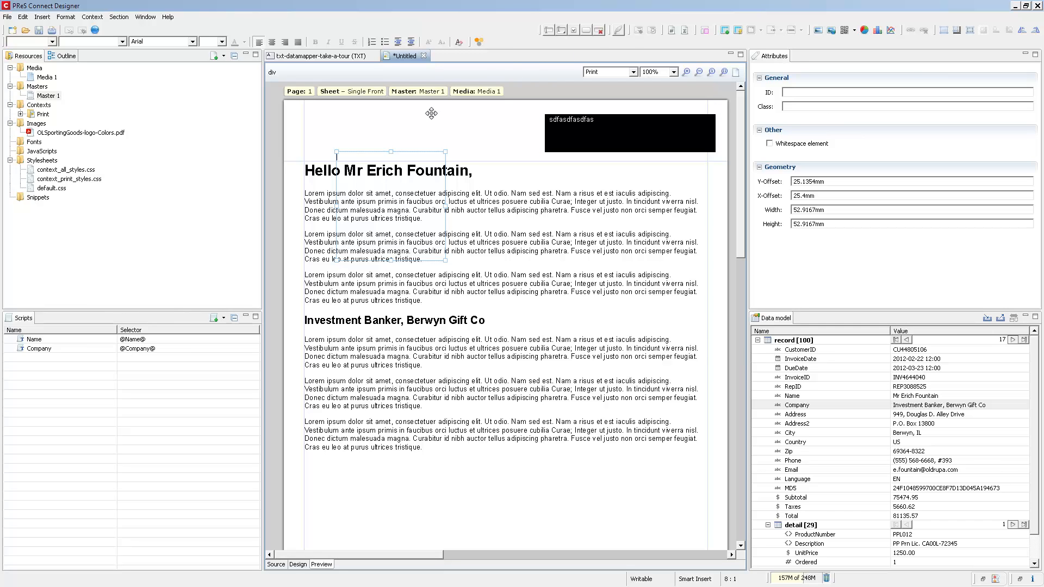
drag(407, 148, 365, 106)
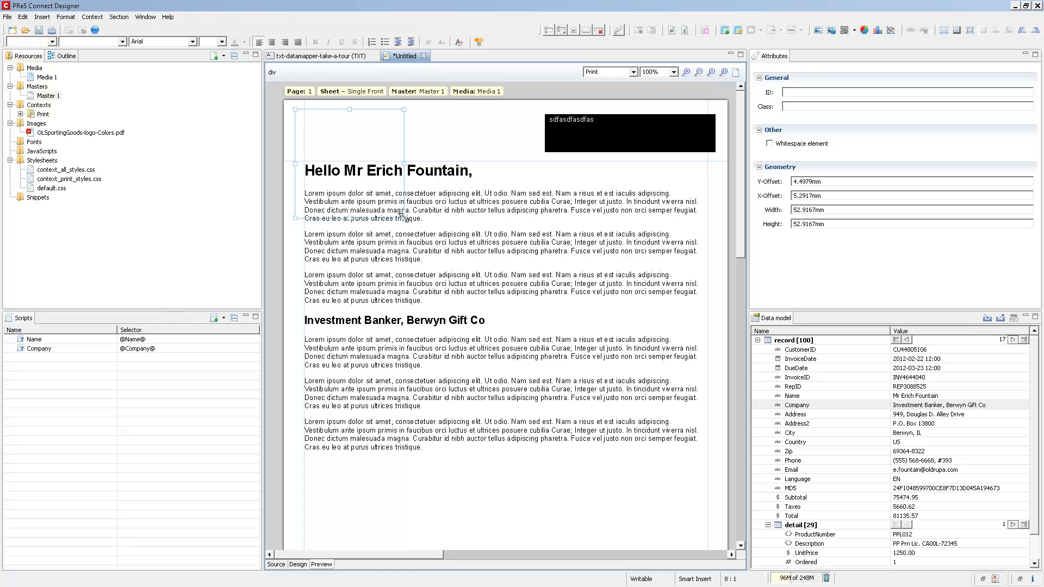
drag(403, 217, 522, 157)
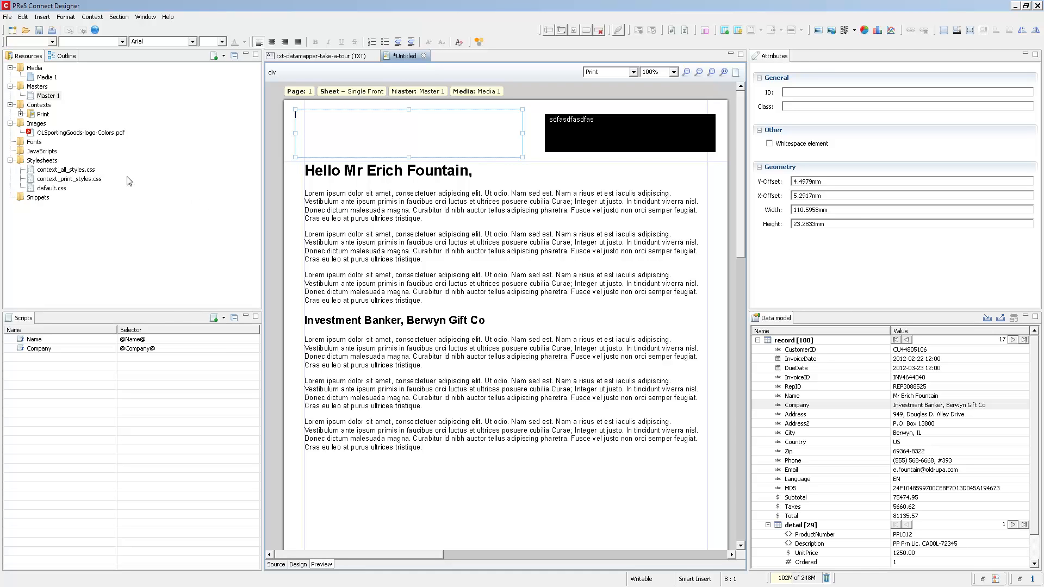
double_click(100, 133)
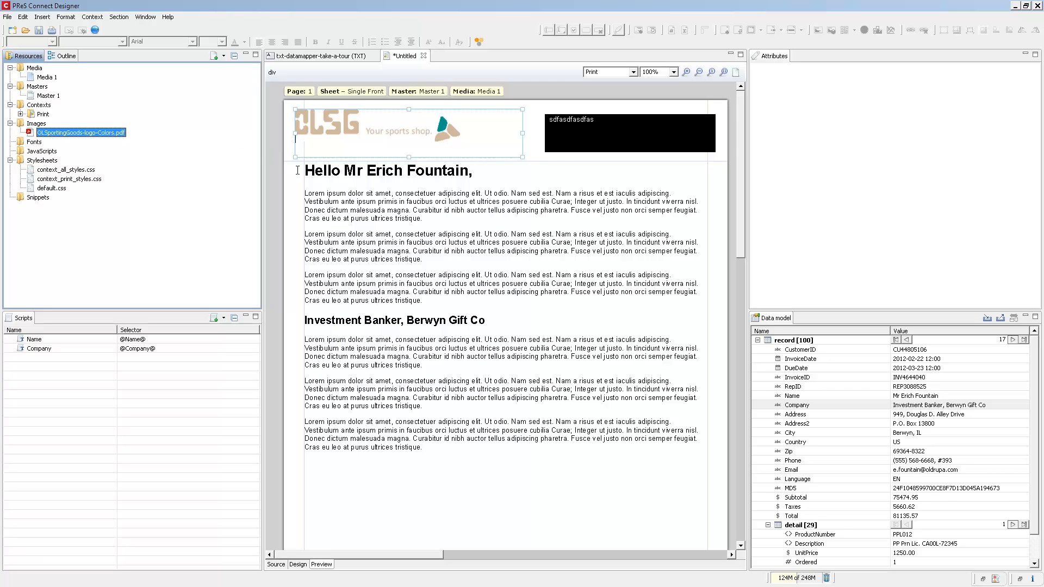
Insert an inline box at the start of the first body paragraph and enter the lines "asdfasdfasdfasdf", "asd", "fa" and "sdf".
click(307, 193)
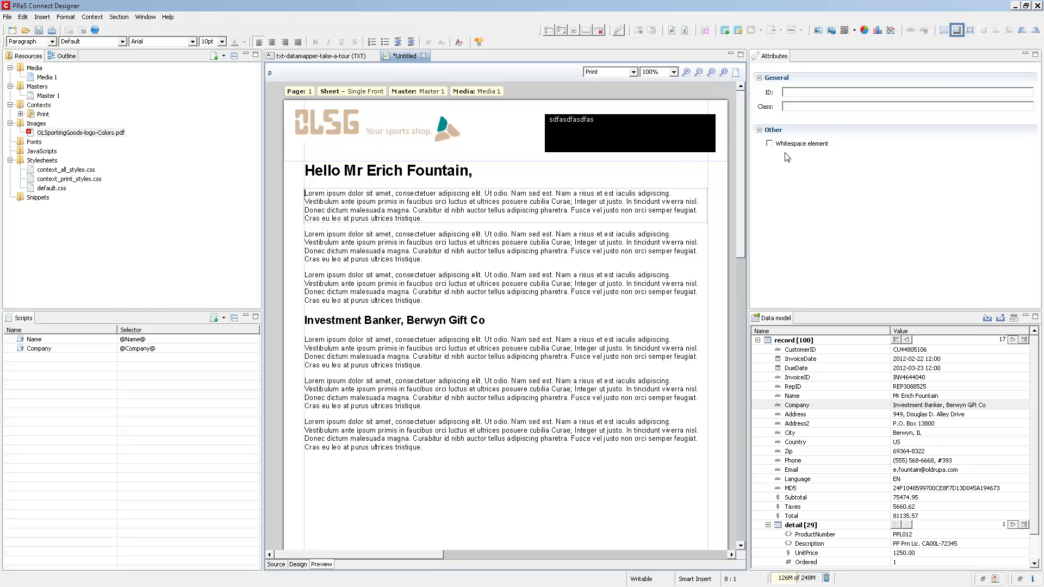
click(957, 31)
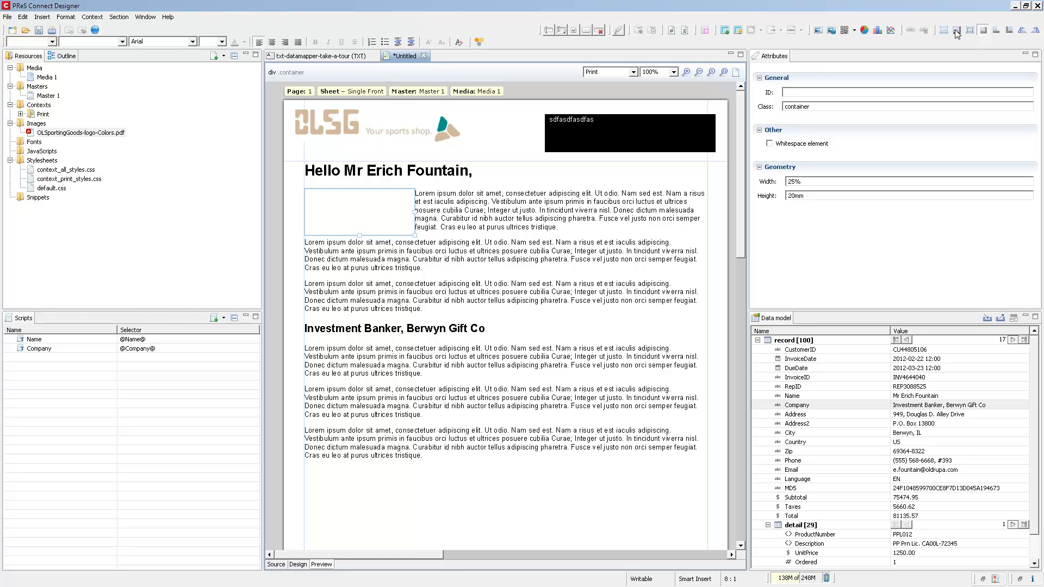
text(asdfasdfasdfasdf)
key(Return)
text(asd)
key(Return)
text(fa)
key(Return)
text(sdf)
key(Return)
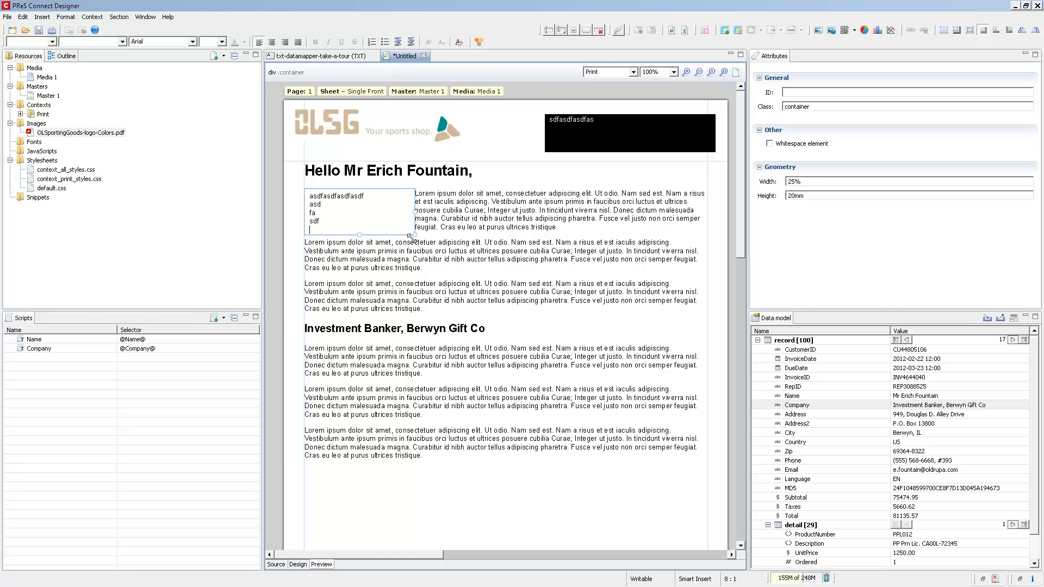
Enlarge the inline box to about 44.7 × 49.2 mm and try it with Float Right and No Float.
drag(410, 236, 406, 295)
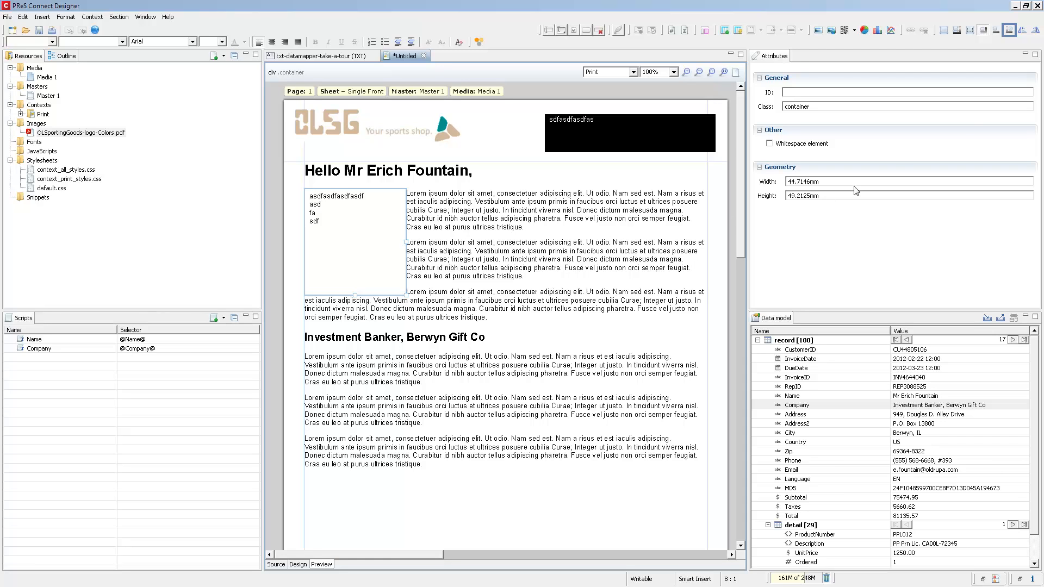
click(1010, 31)
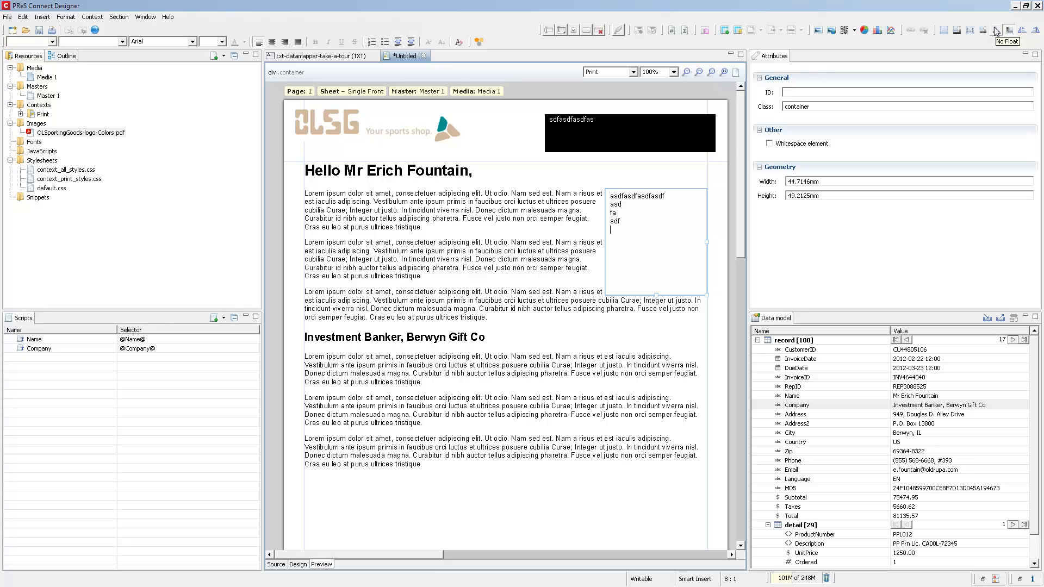
click(996, 31)
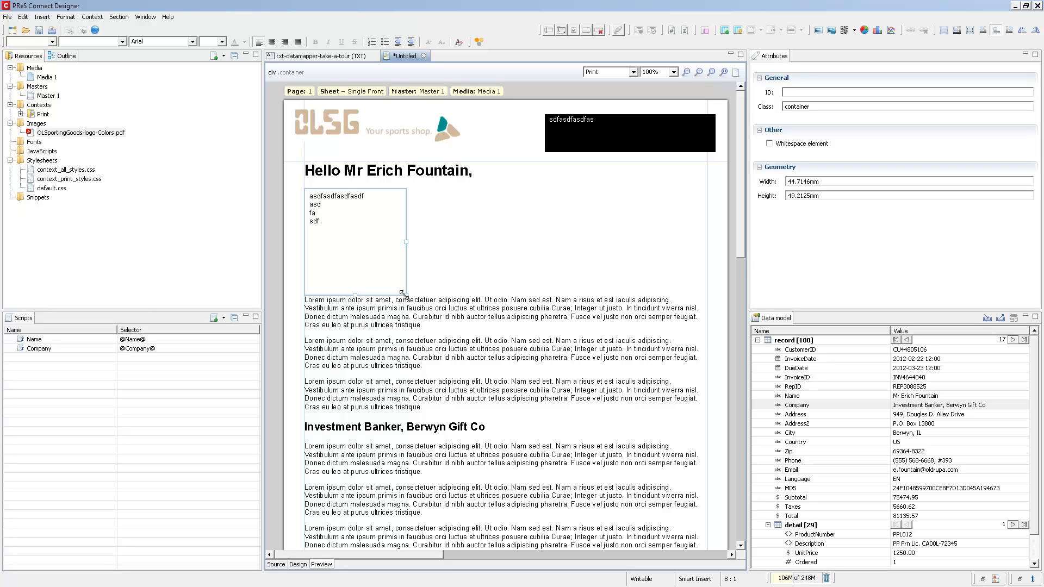
Float the inline box right at a reduced size of about 37.6 × 23.5 mm and rotate it clockwise.
drag(401, 288, 387, 235)
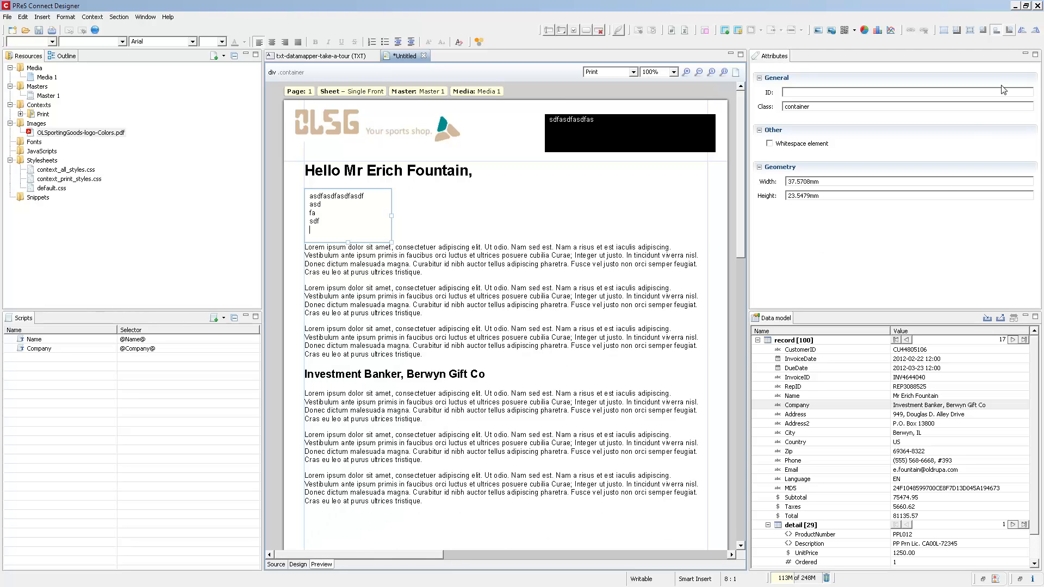
click(1010, 31)
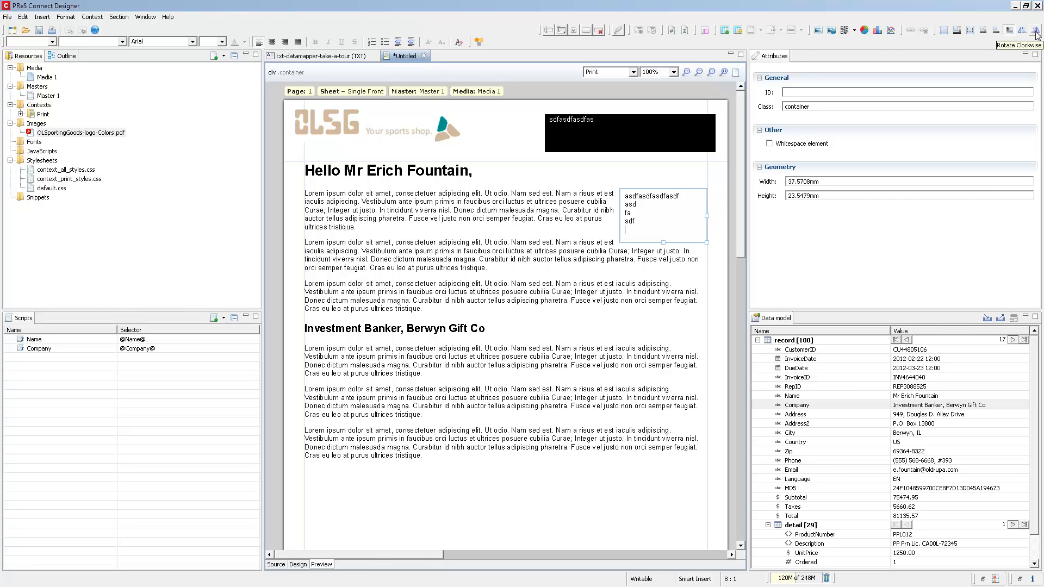
click(1036, 32)
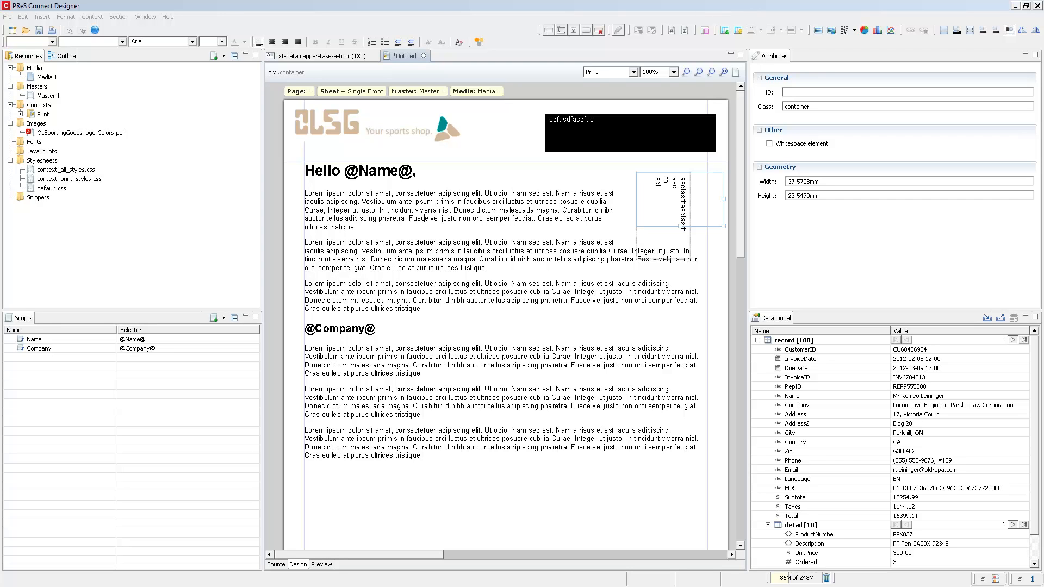
click(308, 327)
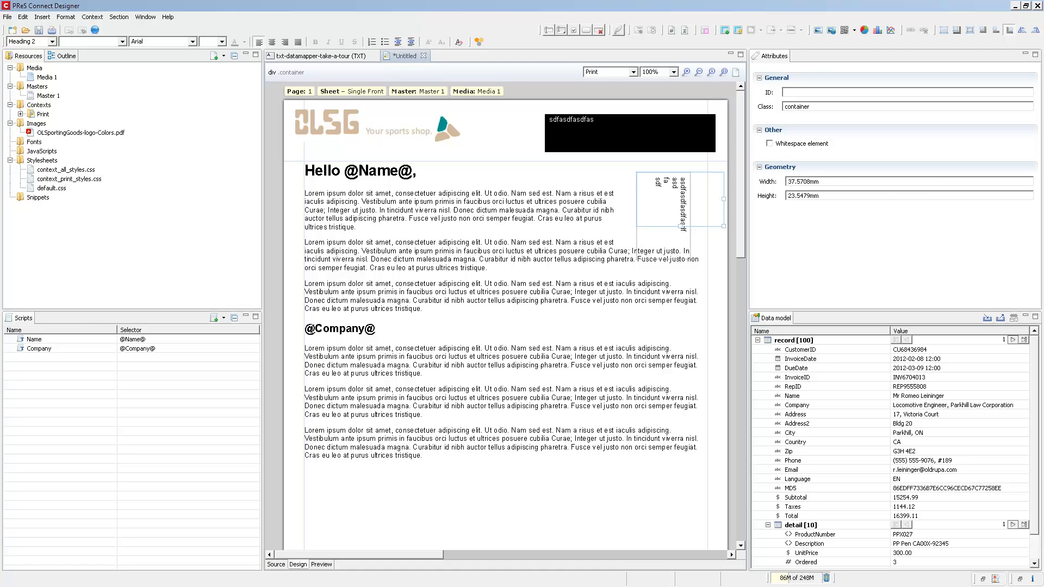
drag(423, 374, 308, 329)
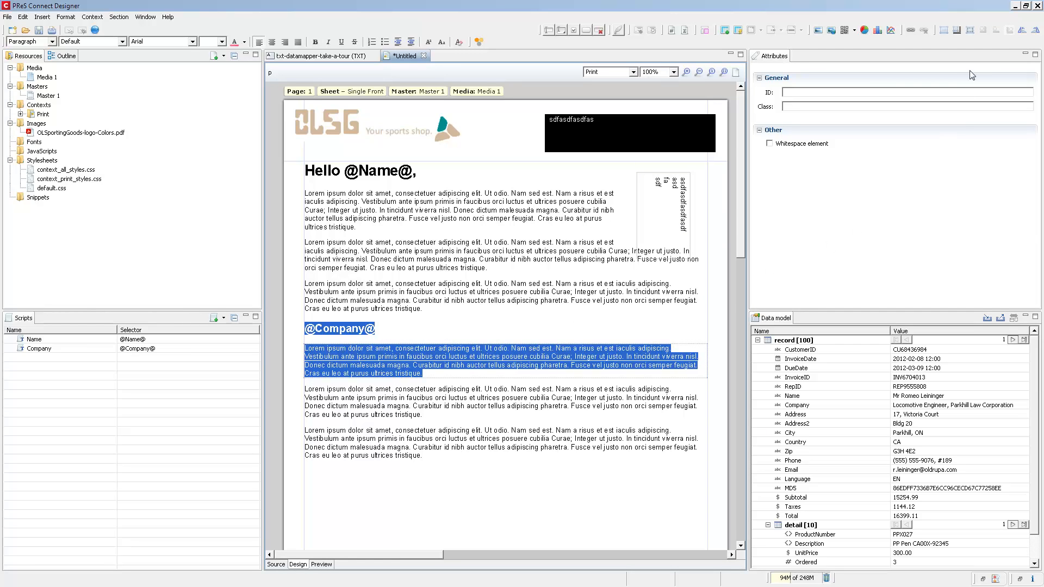
click(972, 31)
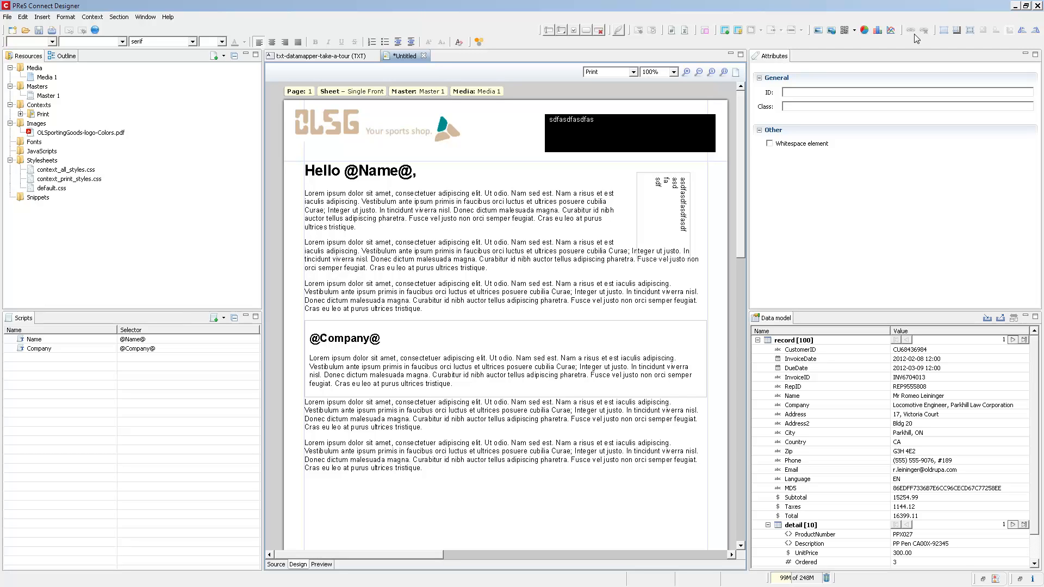
right_click(521, 329)
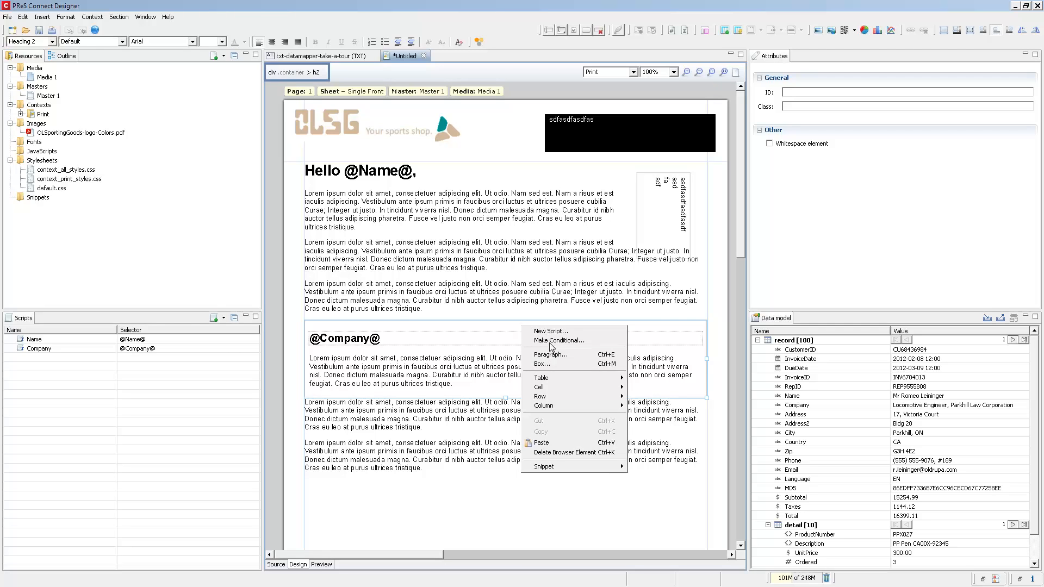
click(553, 364)
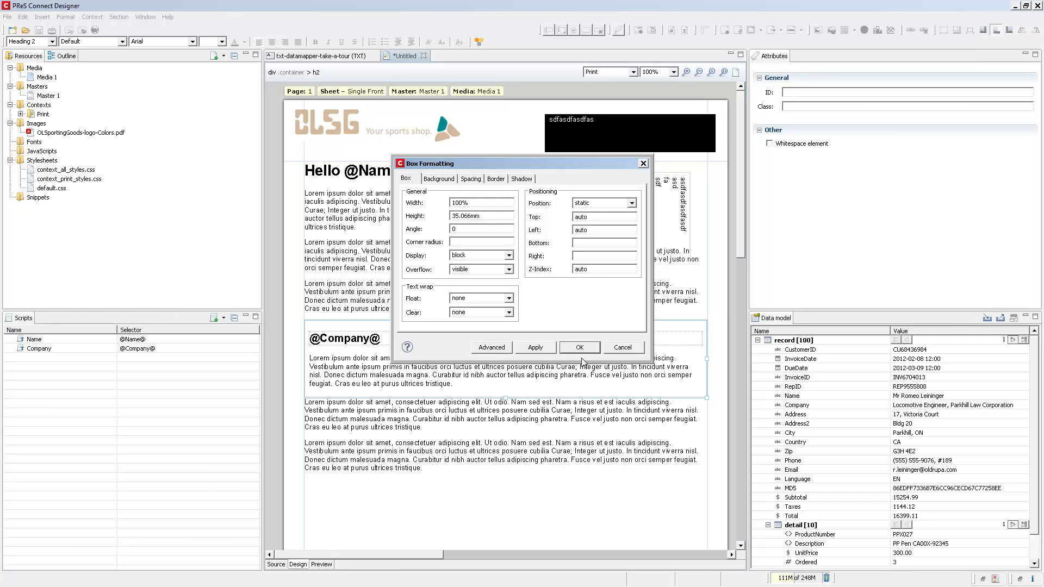
click(632, 205)
click(579, 343)
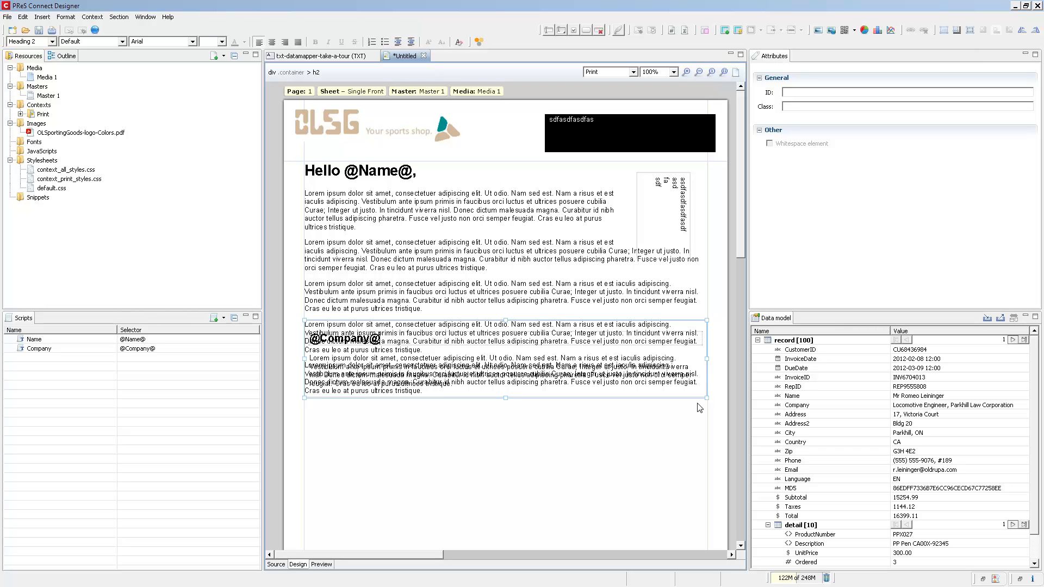
drag(707, 398, 606, 478)
drag(571, 320, 616, 406)
key(ctrl+z)
key(ctrl+z)
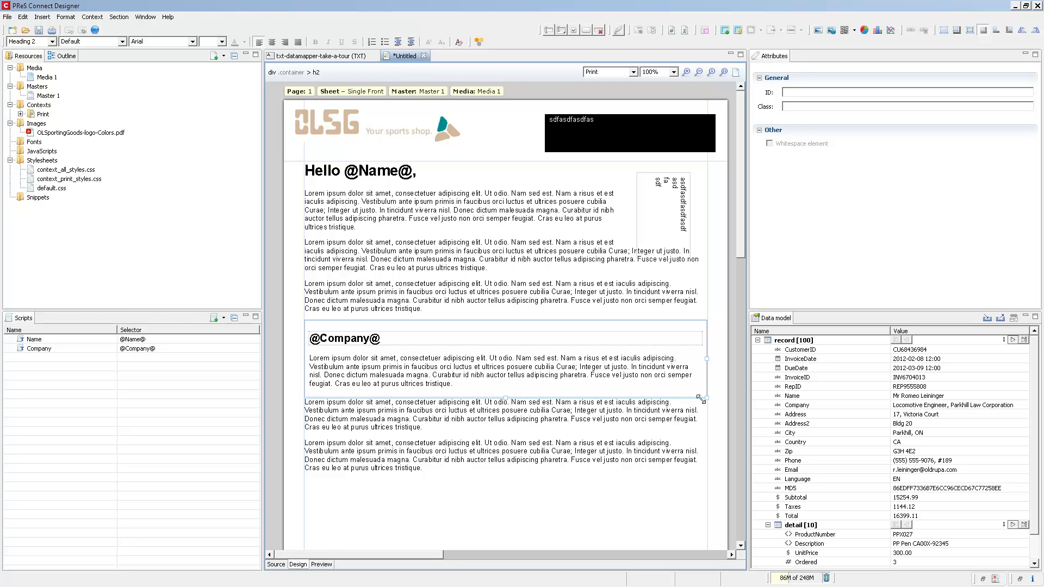
drag(701, 399, 501, 423)
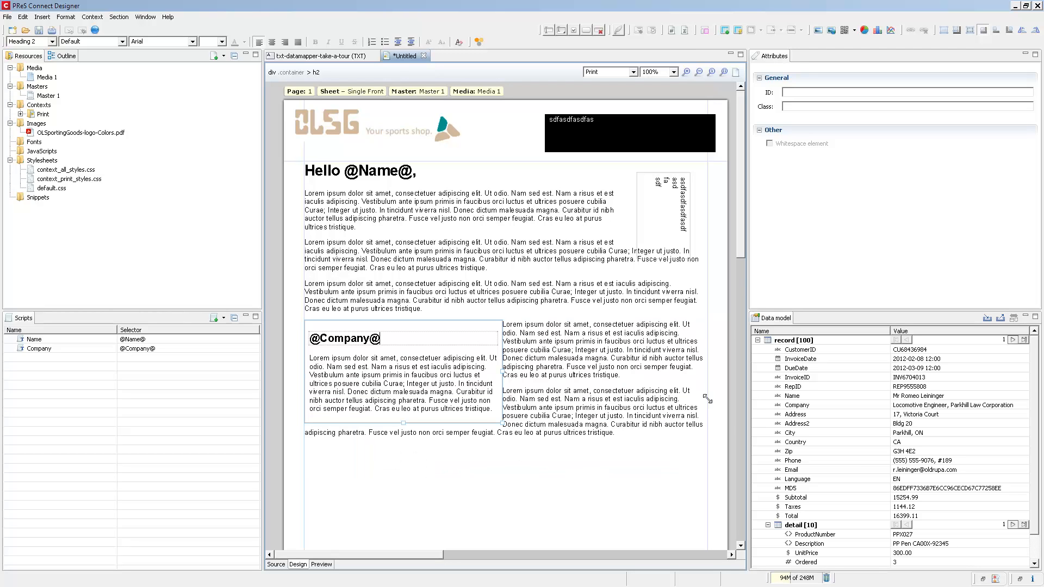